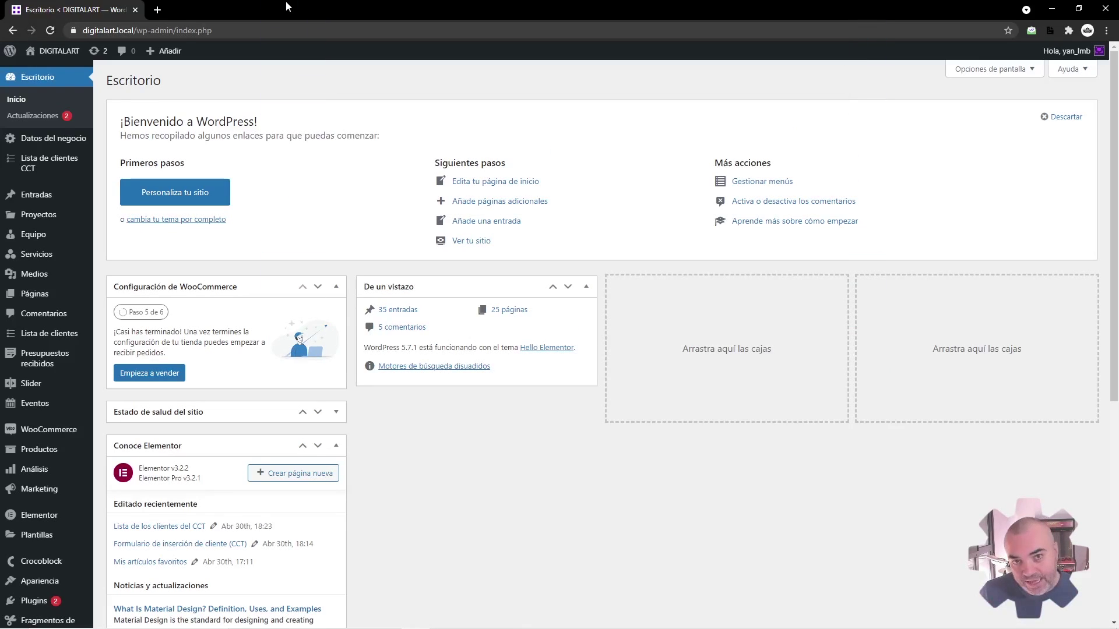
- Open the Skins Manager section of the JetEngine dashboard
scroll(414, 107, "down", 6)
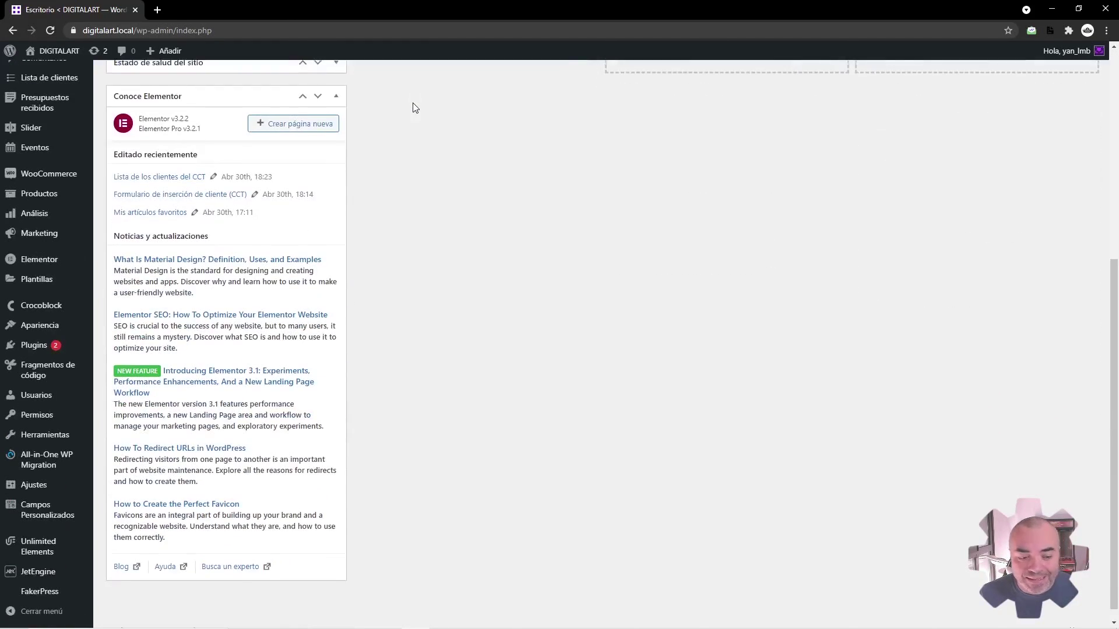
left_click(38, 574)
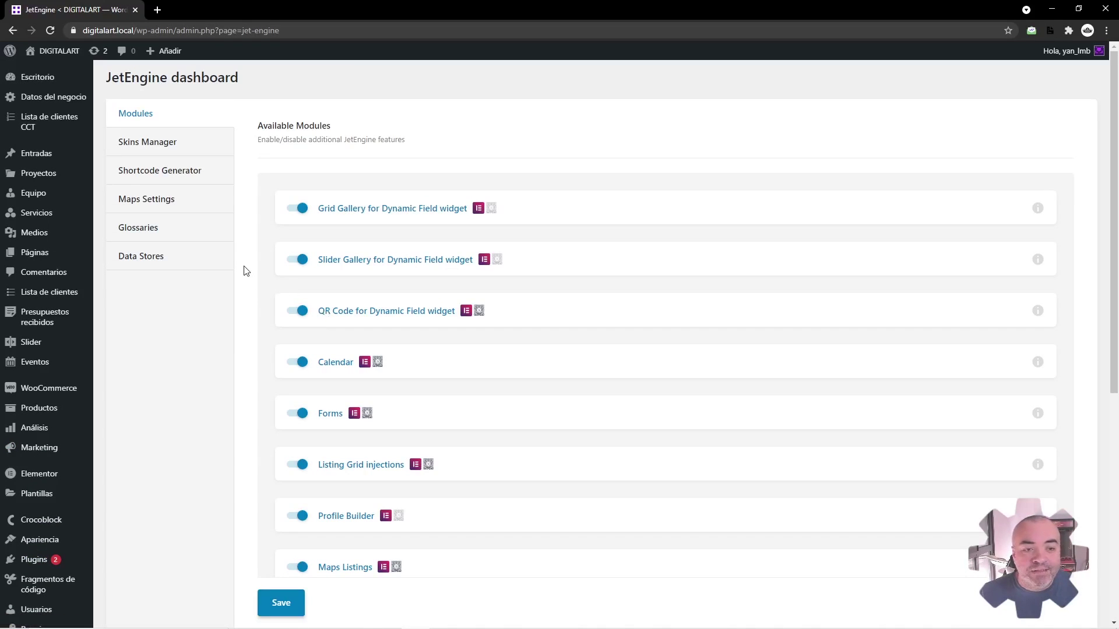
left_click(161, 149)
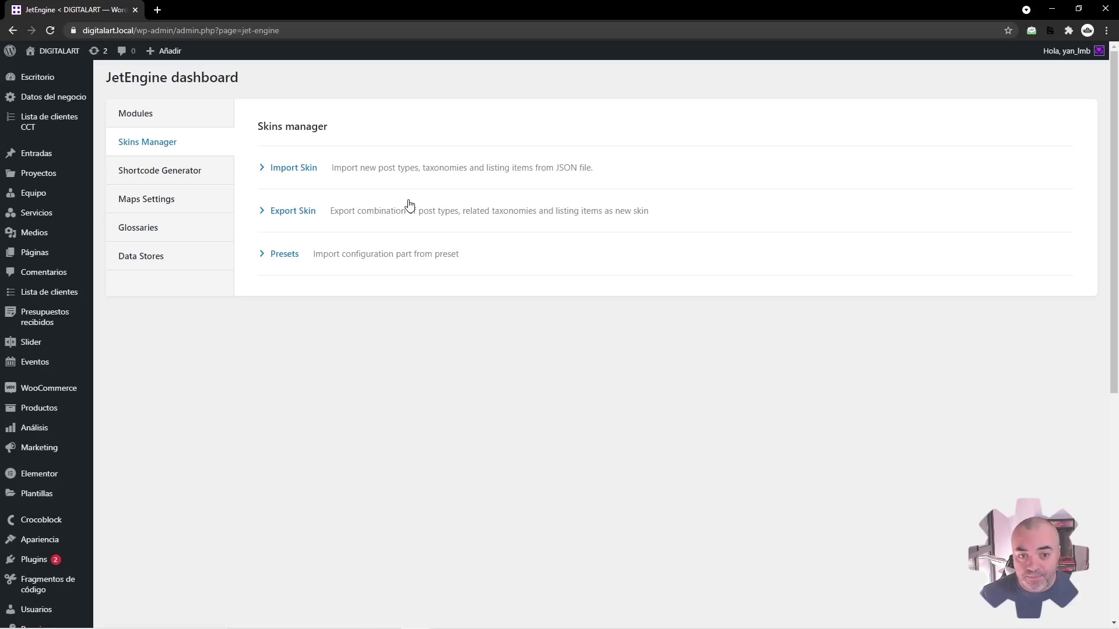
- Review the user profile presets available for import in the Skins Manager, then collapse the list
left_click(416, 249)
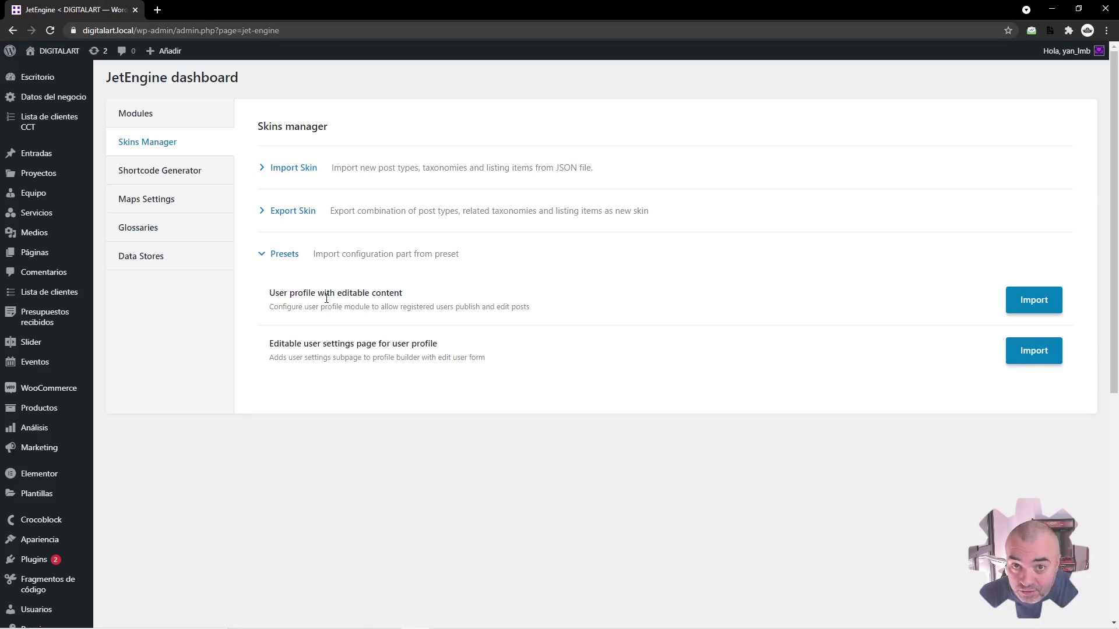
left_click_drag(321, 297, 532, 320)
left_click_drag(516, 371, 273, 326)
left_click(273, 326)
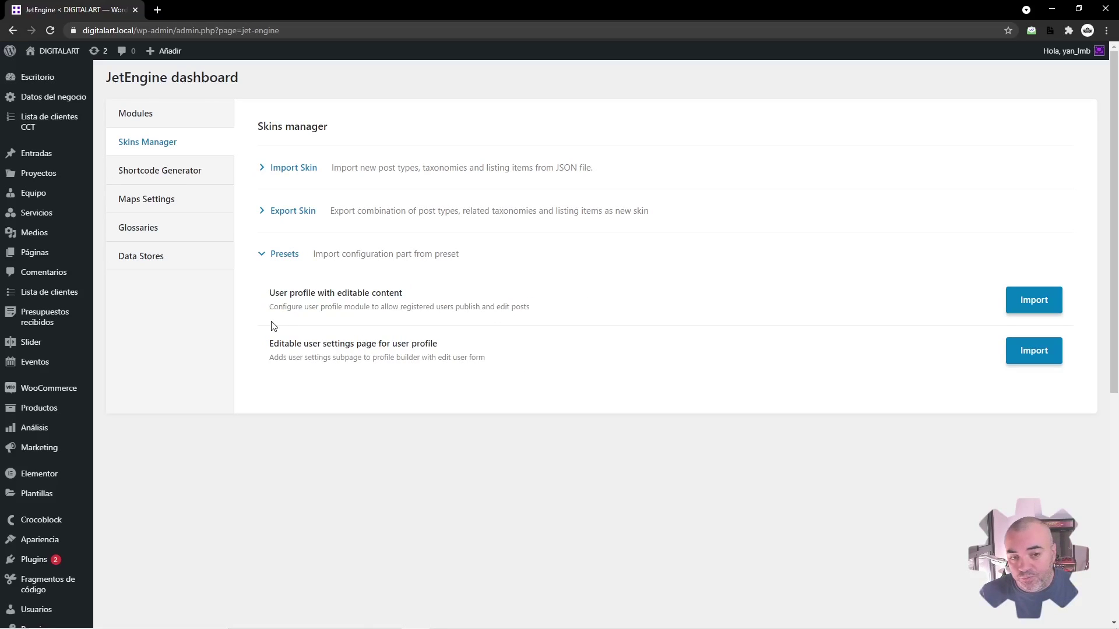
left_click(413, 244)
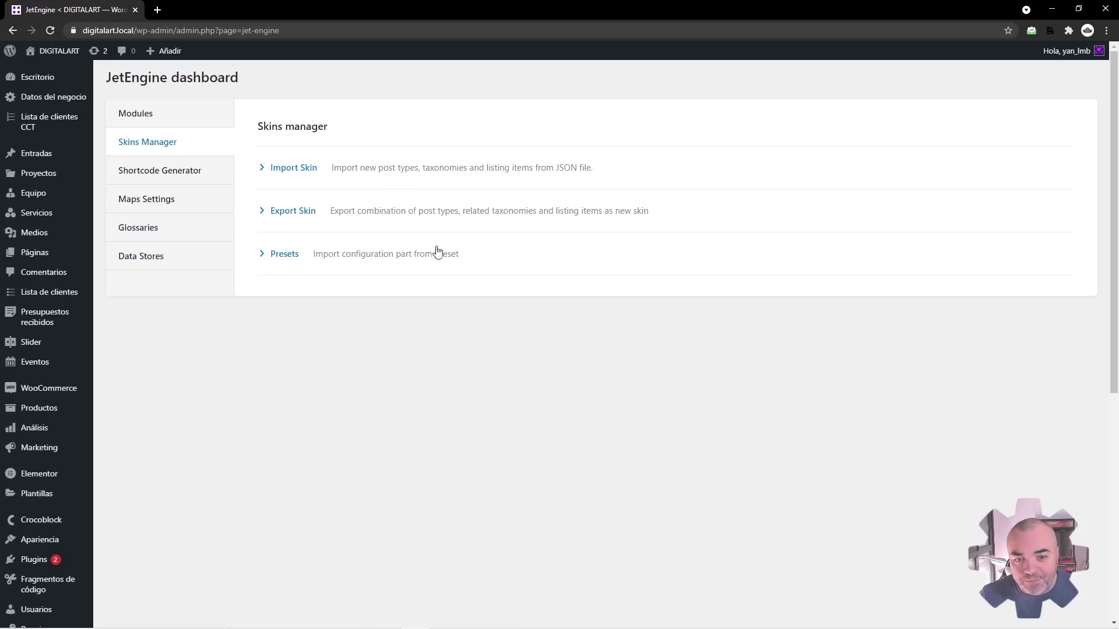
- In the skin export settings, select the post types Lista de clientes, Presupuestos recibidos and Slider, plus the taxonomies Marca and Tema
left_click(525, 220)
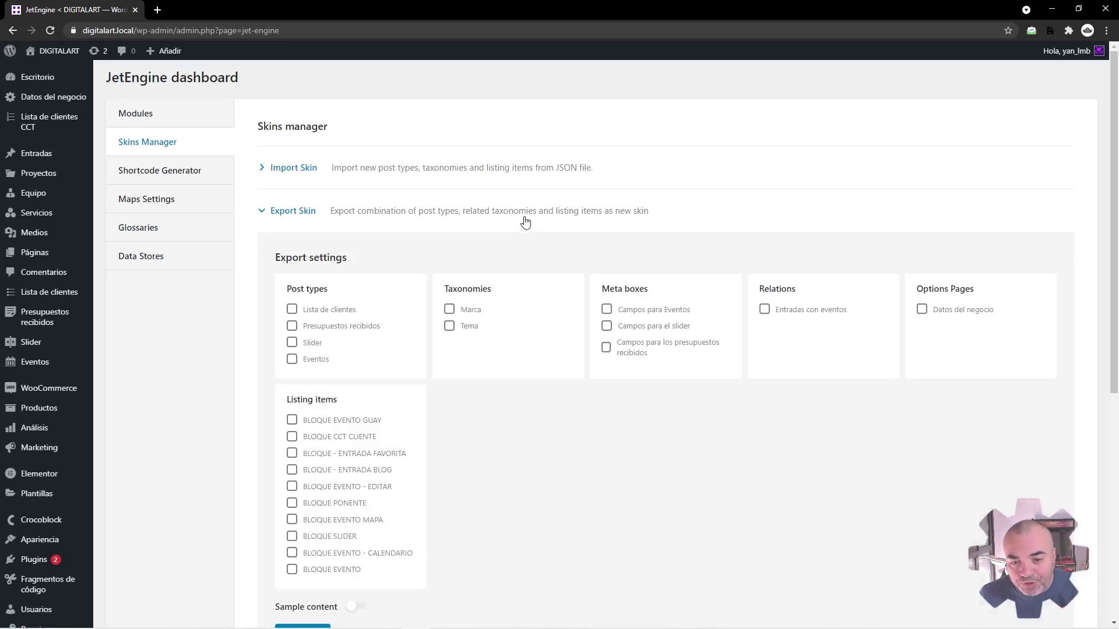
scroll(521, 257, "down", 1)
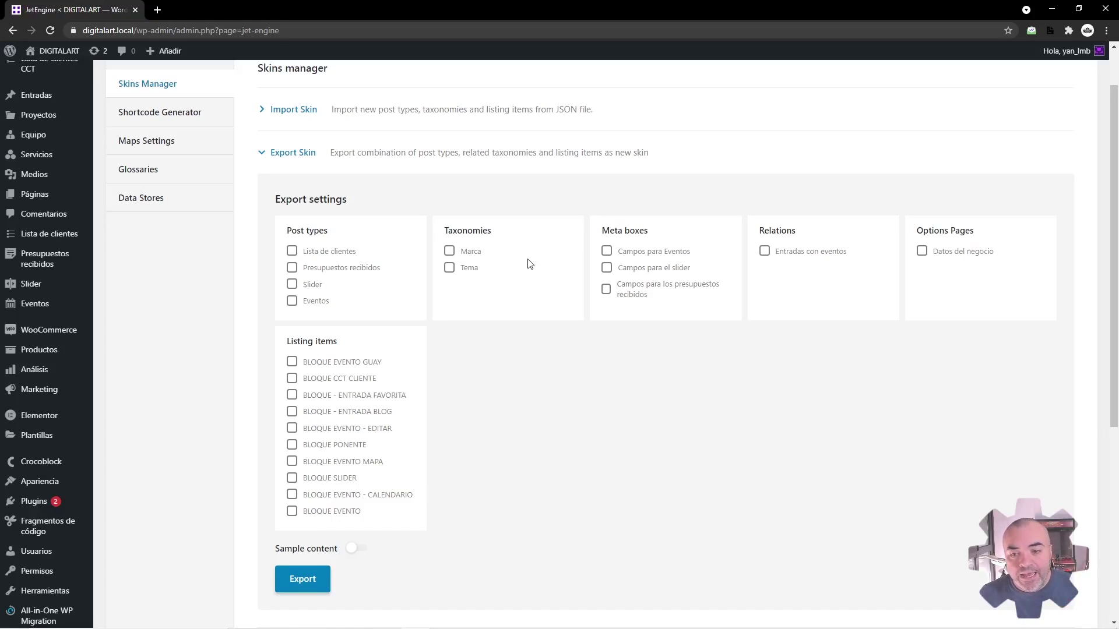
left_click(348, 254)
left_click(351, 268)
left_click(313, 286)
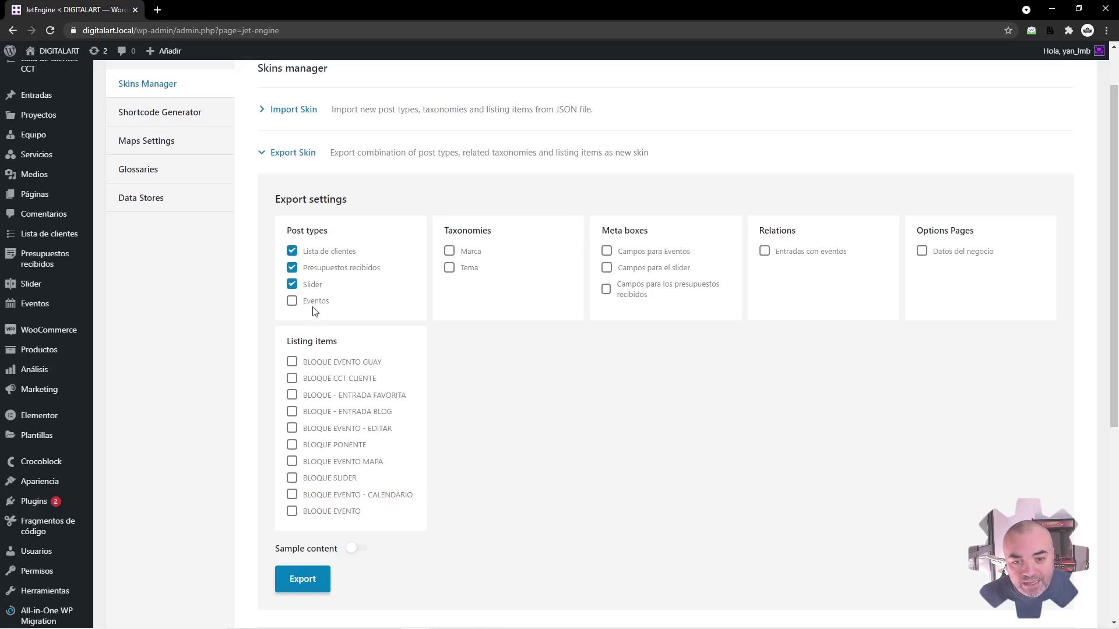
left_click(470, 255)
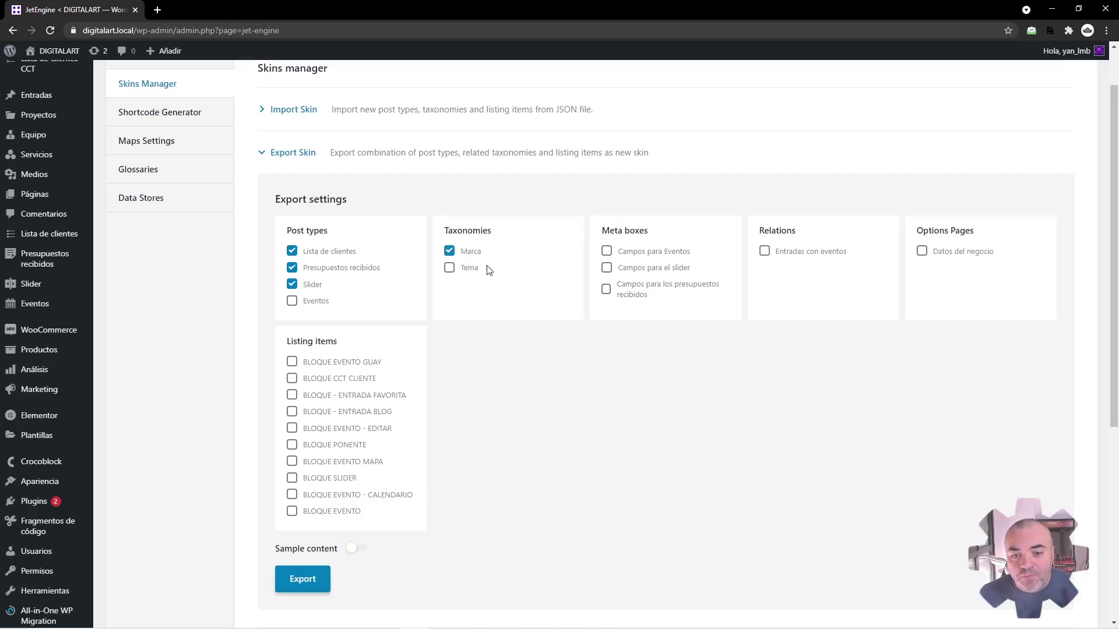
left_click(471, 269)
- Include all three meta boxes, the Entradas con eventos relation and the Datos del negocio options page in the export
left_click(632, 255)
left_click(632, 271)
left_click(629, 288)
left_click(781, 255)
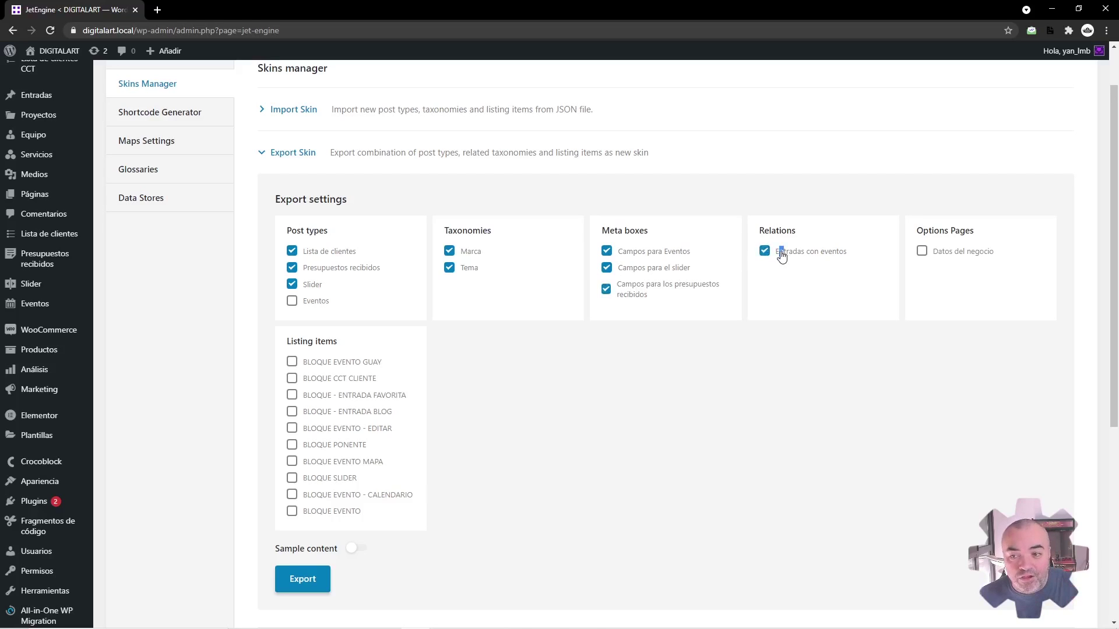
left_click(946, 256)
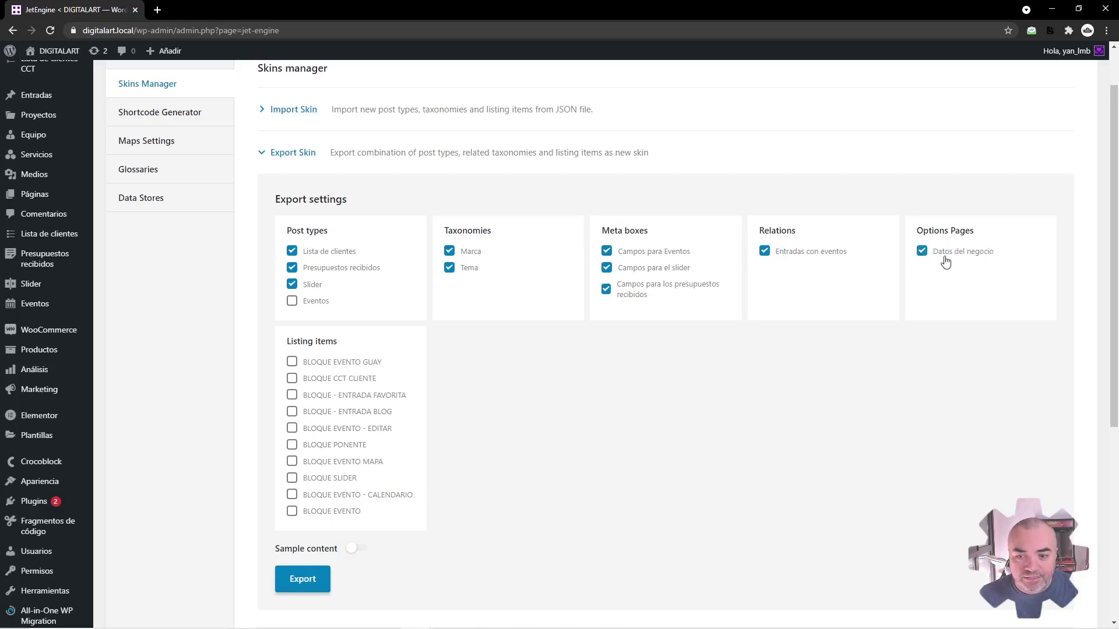
- Select the first four listing items, BLOQUE EVENTO GUAY through BLOQUE - ENTRADA BLOG, and enable Sample content for the export
left_click(326, 363)
left_click(327, 380)
left_click(330, 398)
left_click(327, 414)
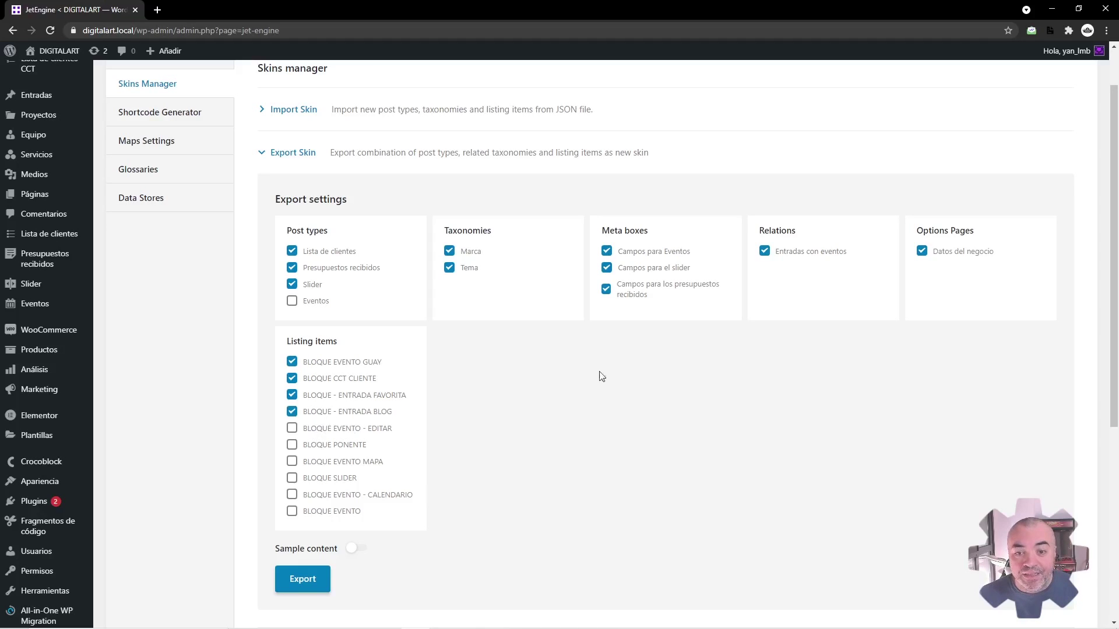
left_click(355, 548)
scroll(507, 499, "down", 1)
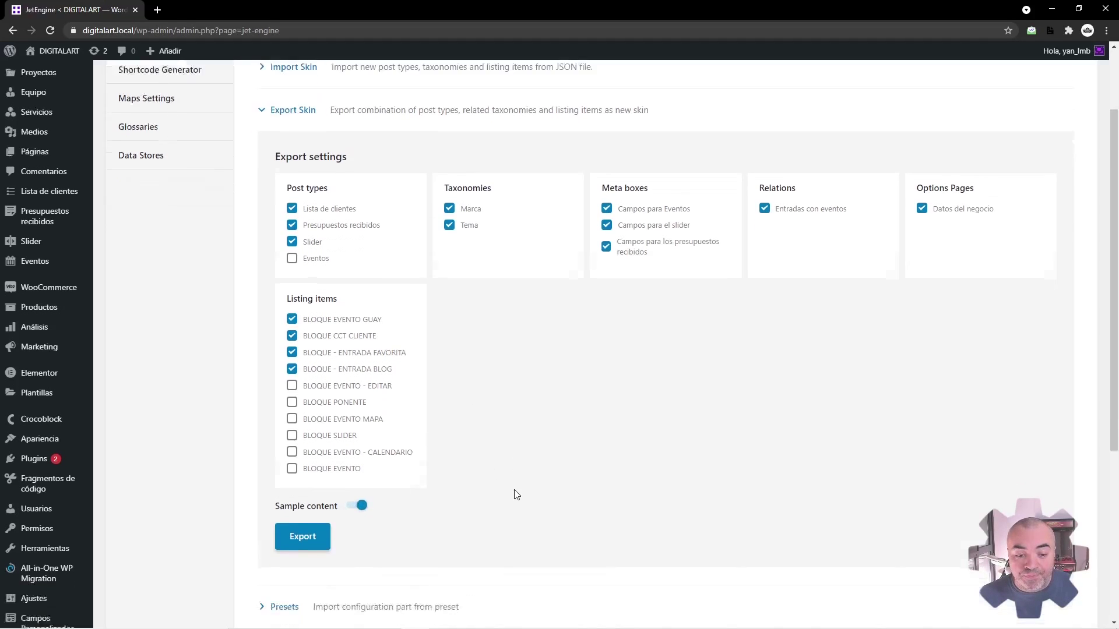
scroll(516, 493, "down", 2)
scroll(516, 492, "up", 3)
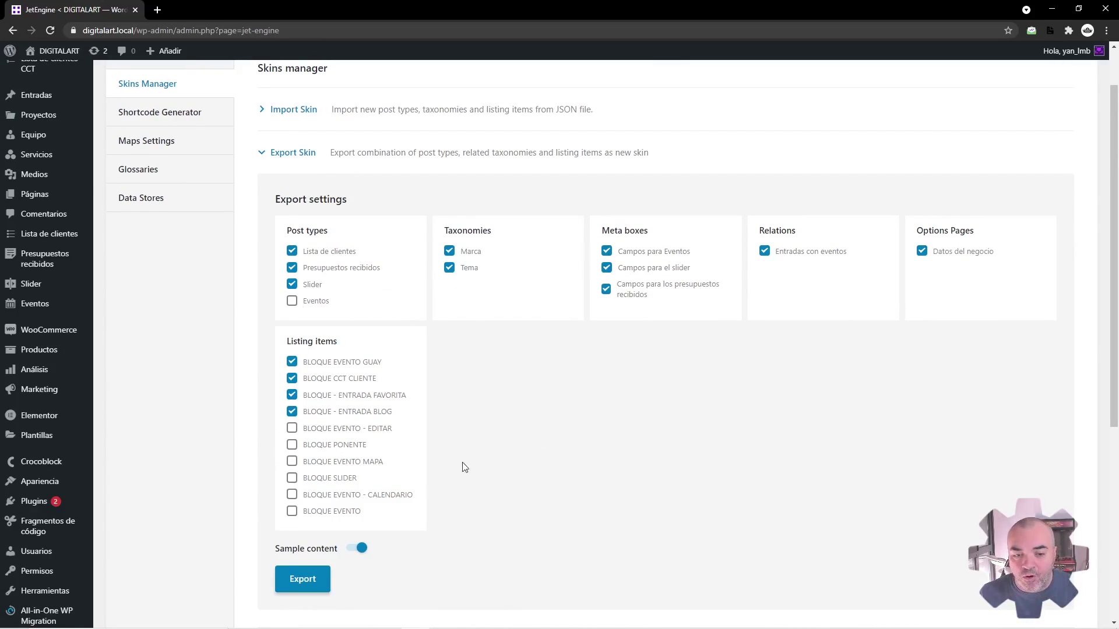
scroll(533, 331, "down", 1)
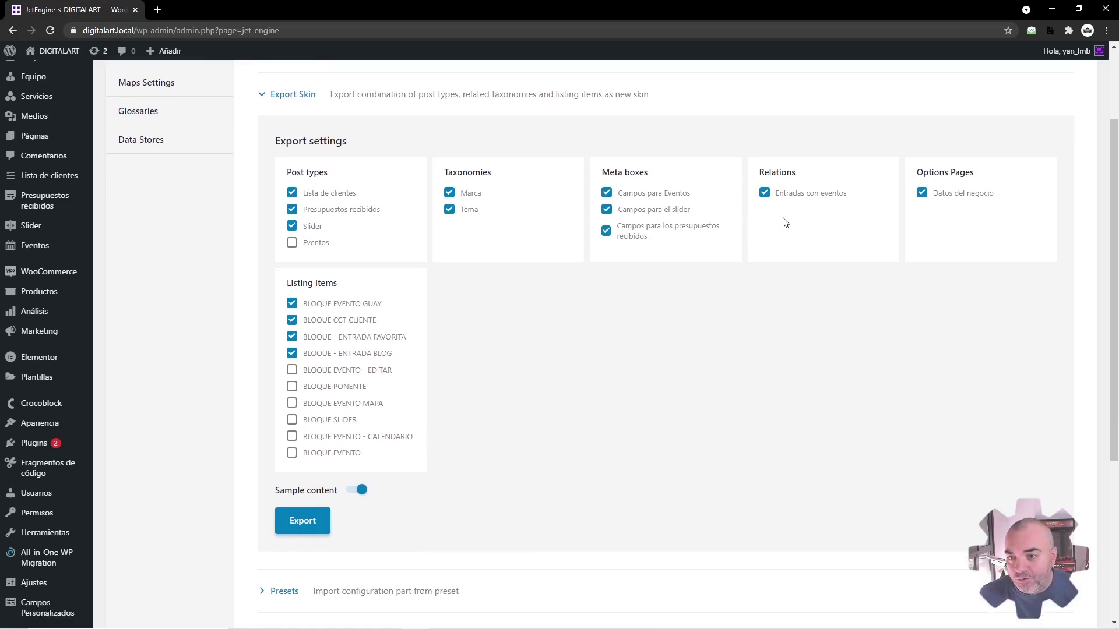
scroll(515, 335, "up", 1)
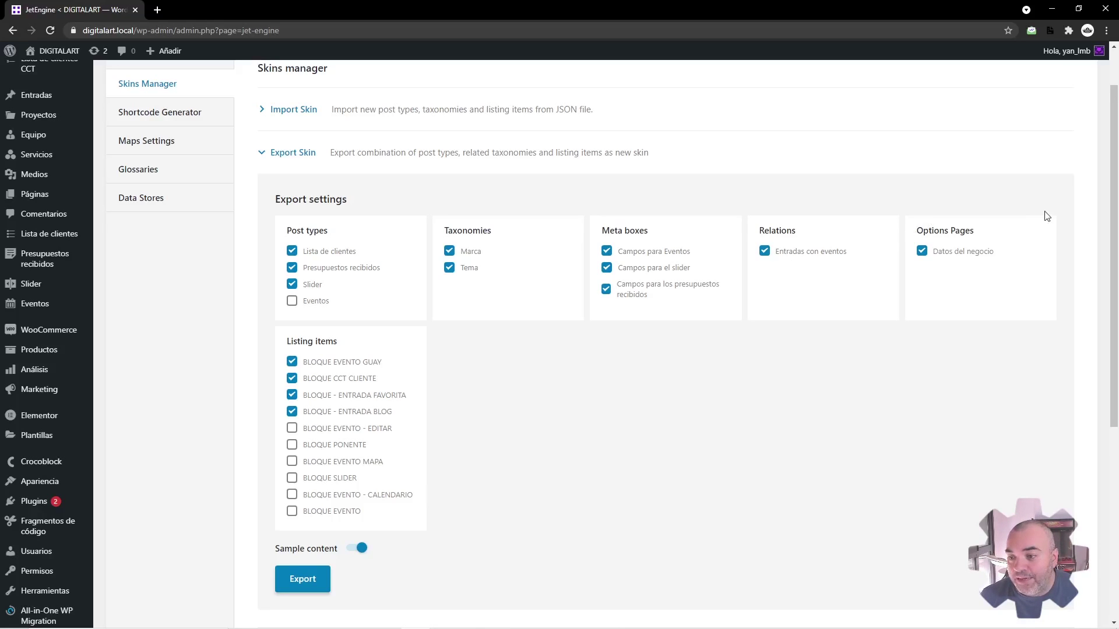
- View the Datos del negocio options page in a separate tab, including its Branding fields, and return to the Skins Manager
left_click_drag(1018, 261, 918, 222)
scroll(487, 230, "up", 1)
middle_click(53, 89)
left_click(187, 9)
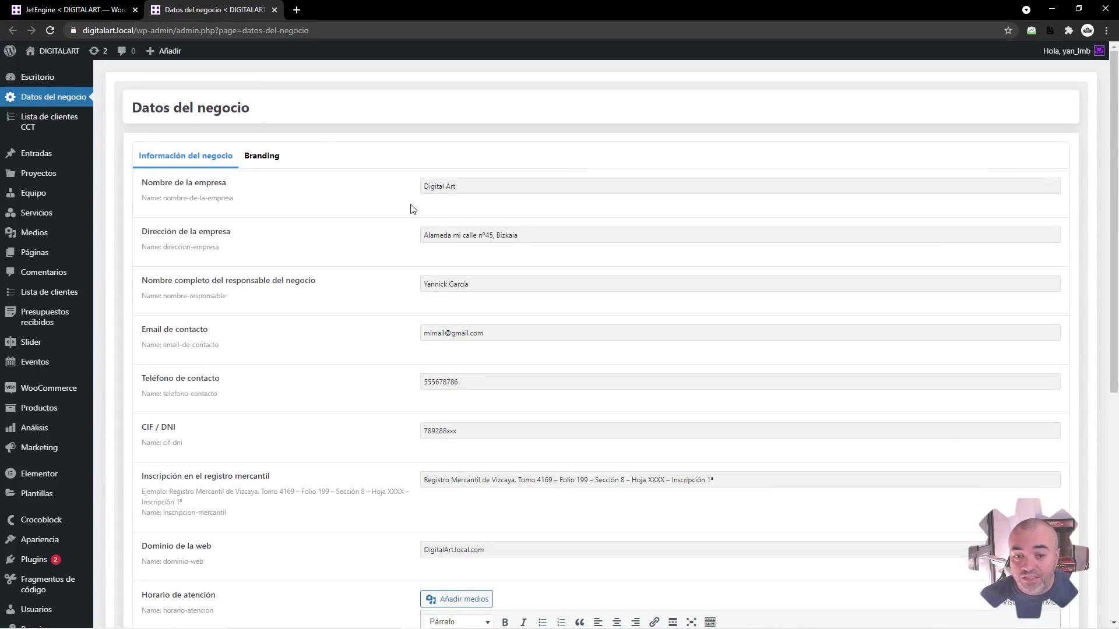
left_click(261, 164)
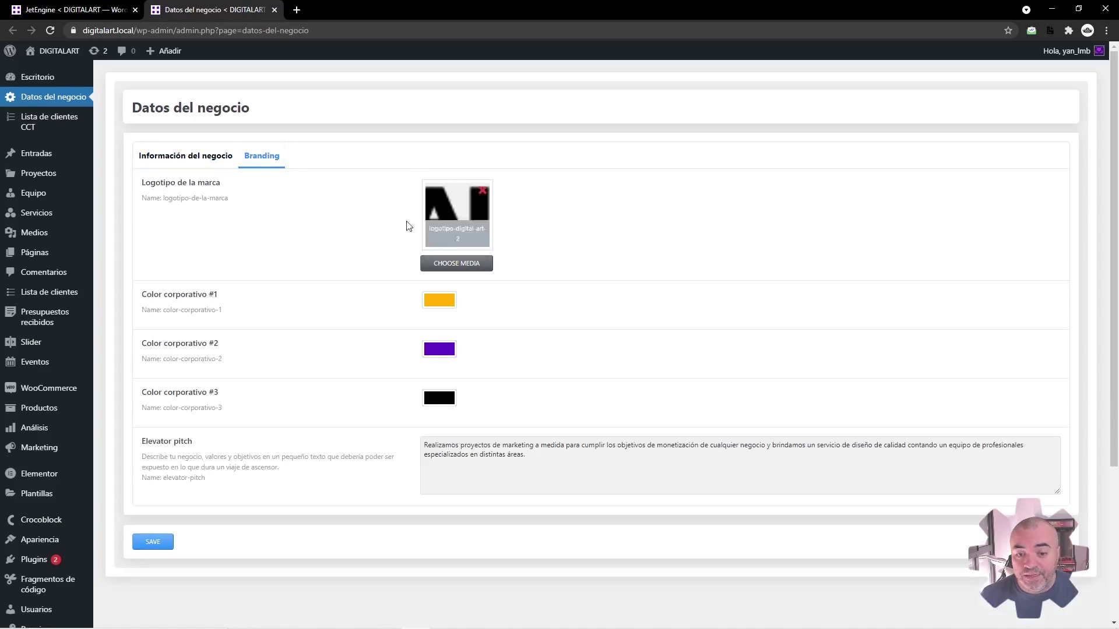
left_click(178, 166)
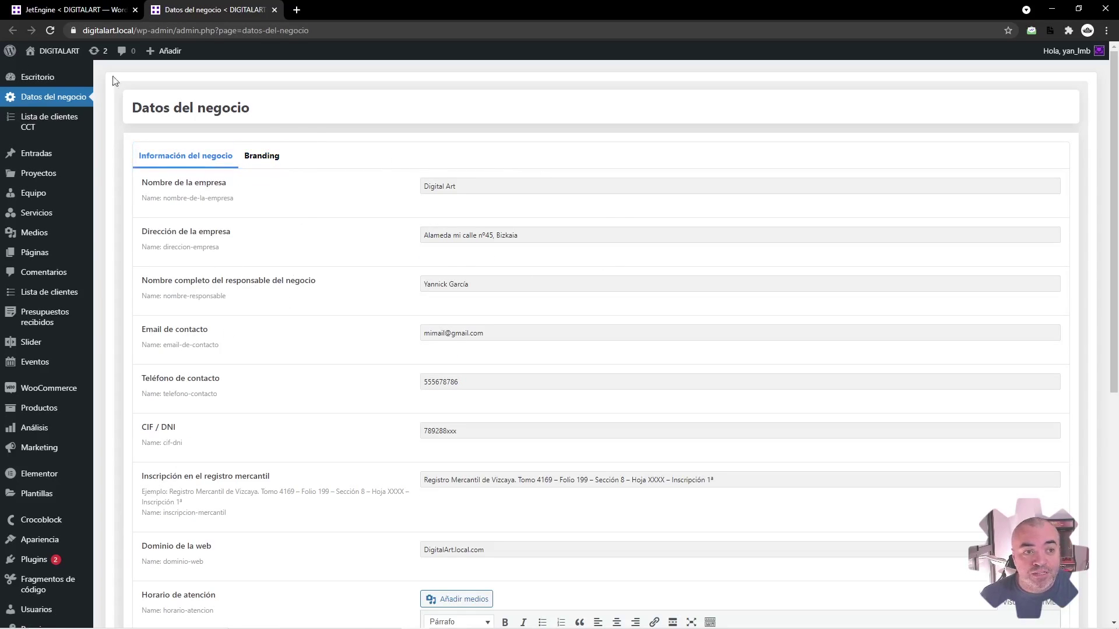
key("ctrl+Tab")
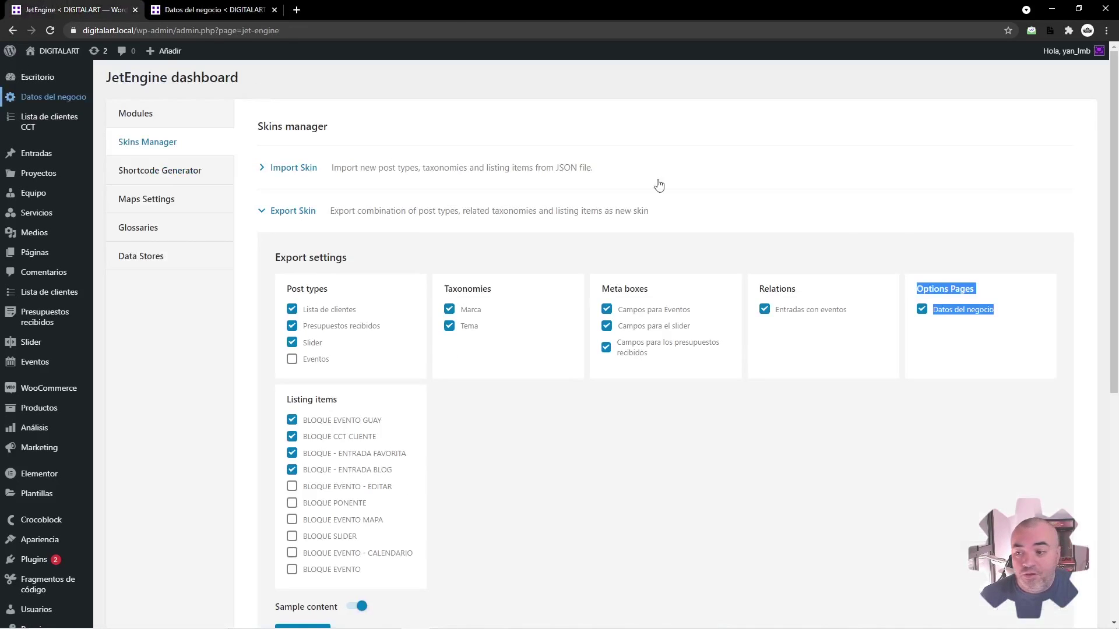
- Export the selected items as a skin JSON file
left_click(580, 415)
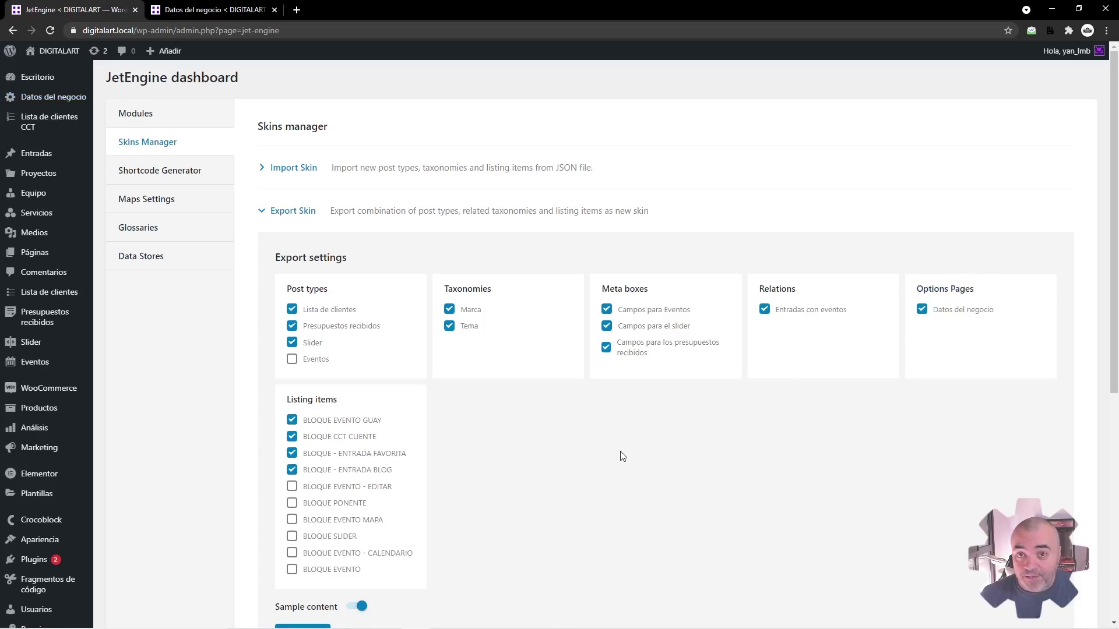
scroll(592, 320, "down", 2)
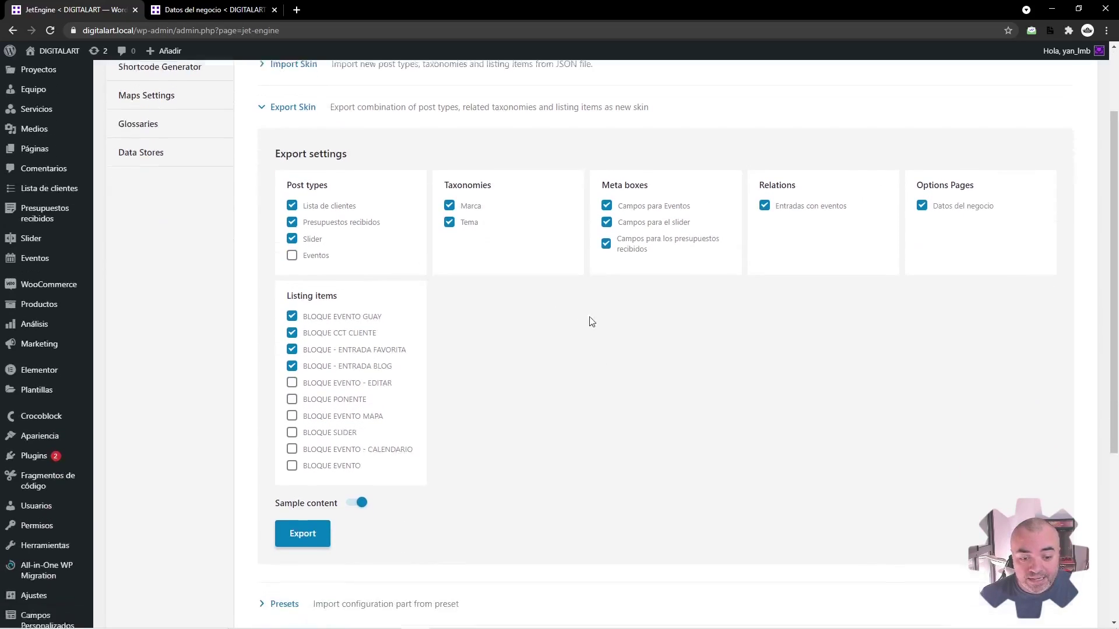
left_click(303, 520)
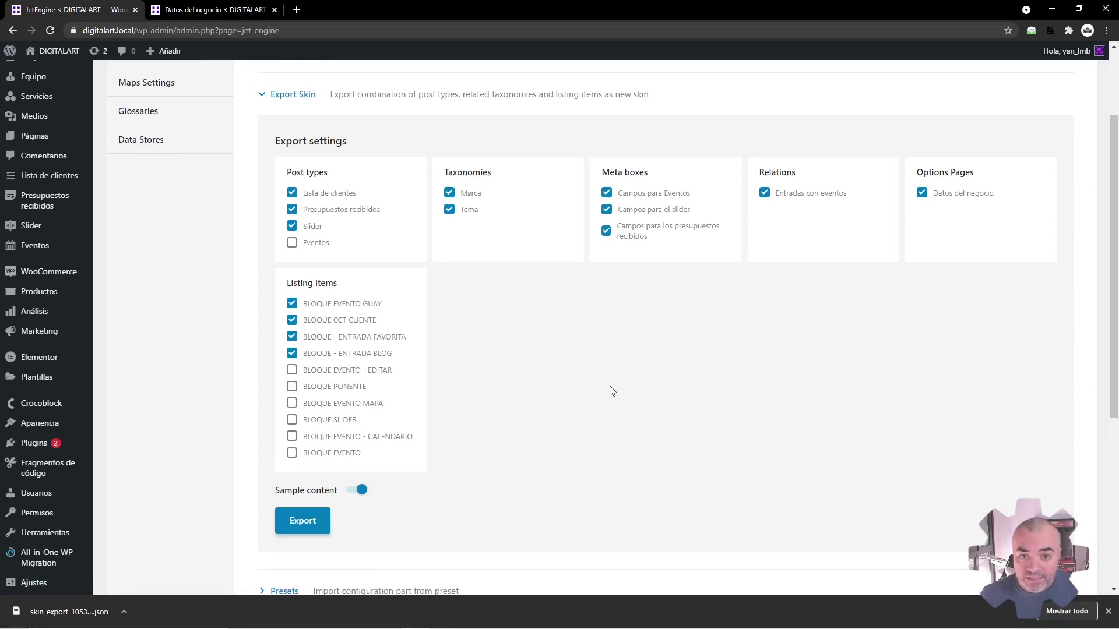
- Expand the Import Skin section to view its file upload form and dismiss the browser's download bar
scroll(606, 327, "up", 1)
scroll(604, 322, "up", 2)
left_click(319, 175)
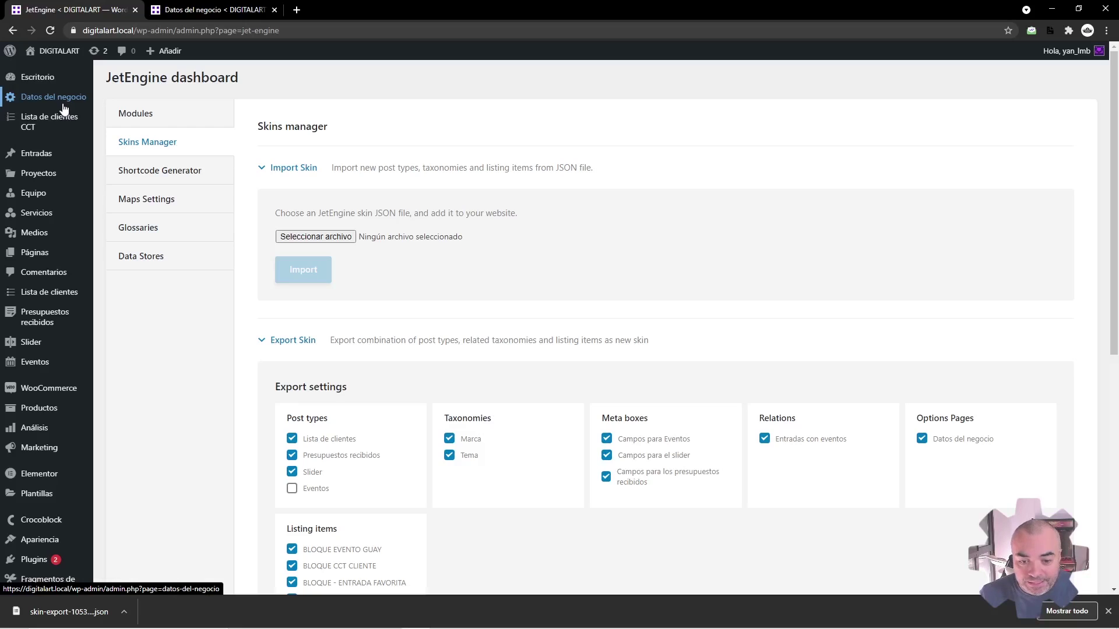
scroll(592, 304, "down", 4)
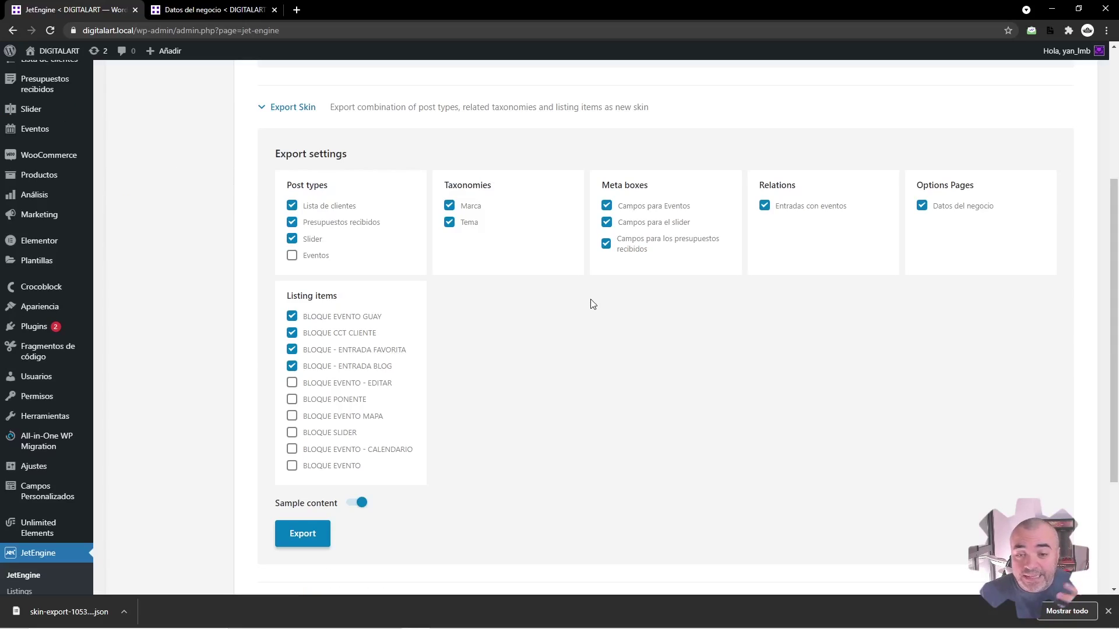
left_click(1106, 612)
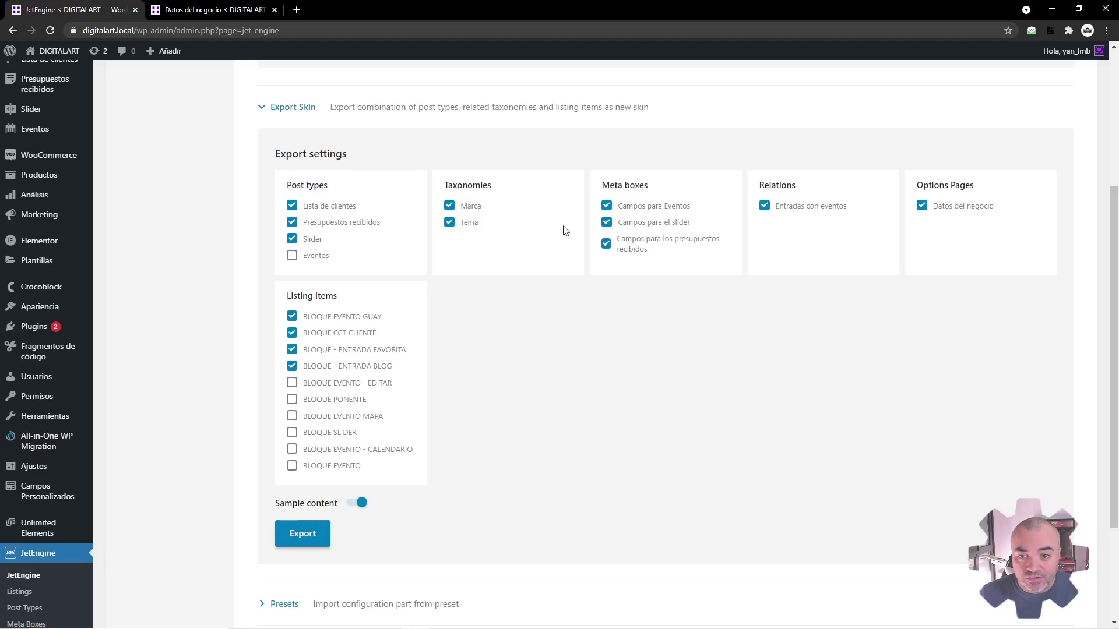
- Deselect all the chosen post types and listing items in the skin export settings
scroll(72, 467, "down", 3)
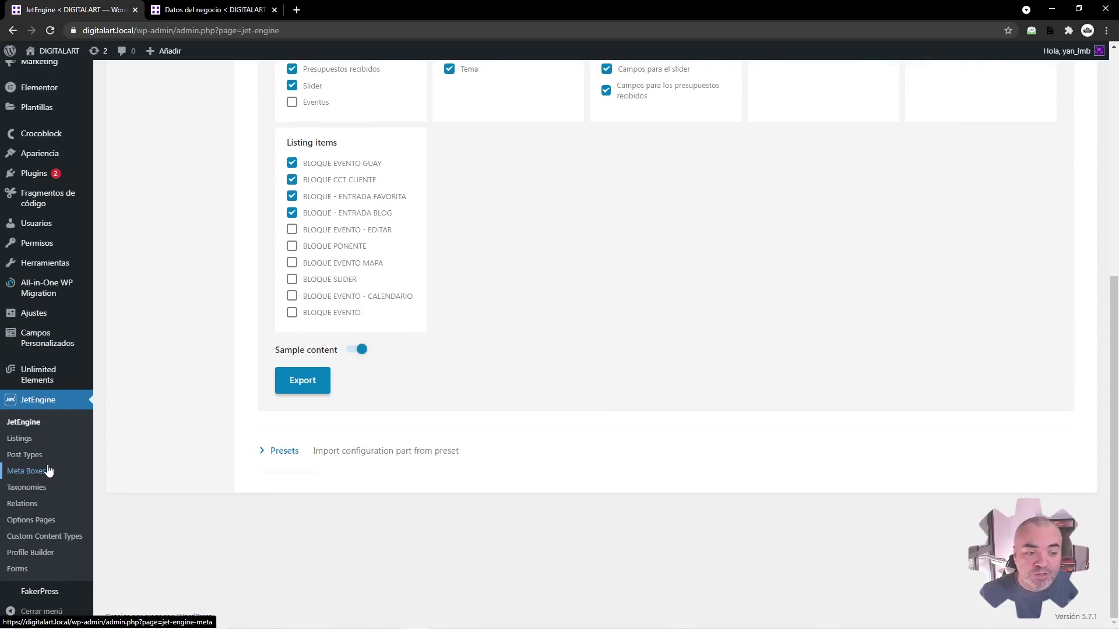
scroll(452, 349, "up", 4)
left_click_drag(662, 327, 602, 264)
left_click(602, 248)
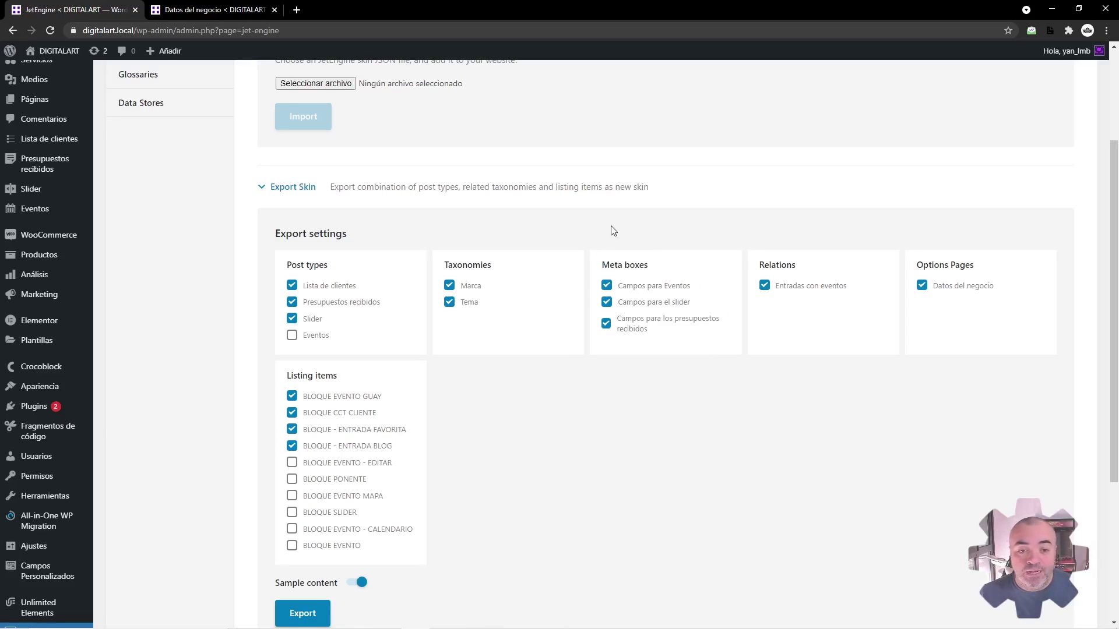
left_click(292, 285)
left_click(292, 302)
left_click(292, 319)
left_click(292, 396)
left_click(292, 413)
left_click(292, 429)
left_click(292, 445)
- Deselect the taxonomies, relation, options page, and slider and presupuestos meta boxes, keeping only Campos para Eventos for export
left_click(449, 302)
left_click(448, 285)
left_click(764, 285)
left_click(921, 285)
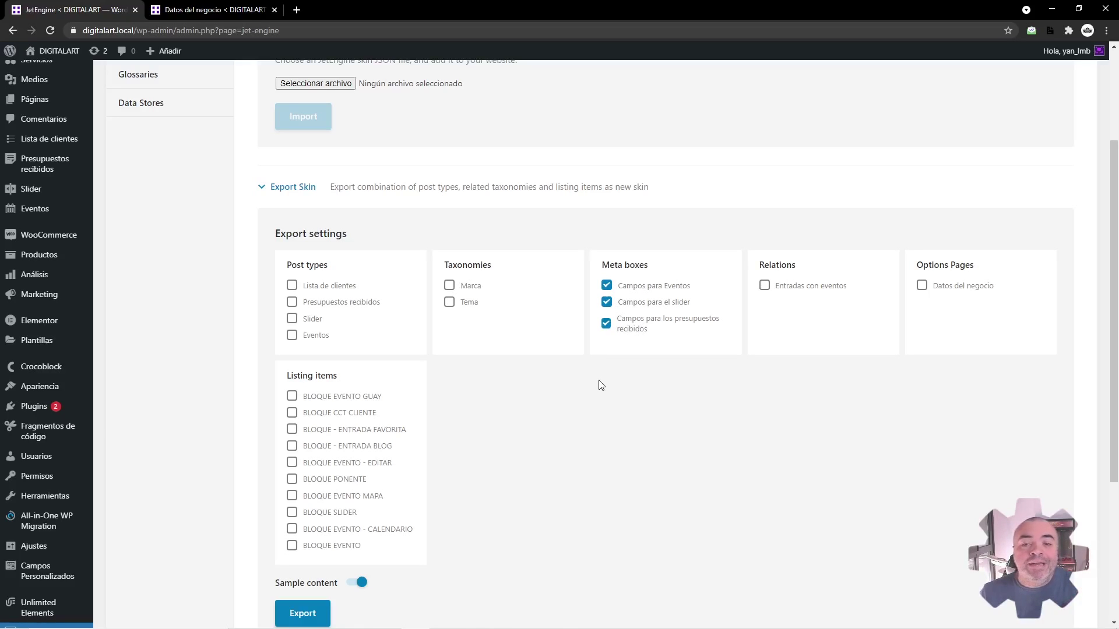
left_click(606, 302)
left_click(607, 323)
left_click_drag(699, 289, 589, 278)
left_click(597, 243)
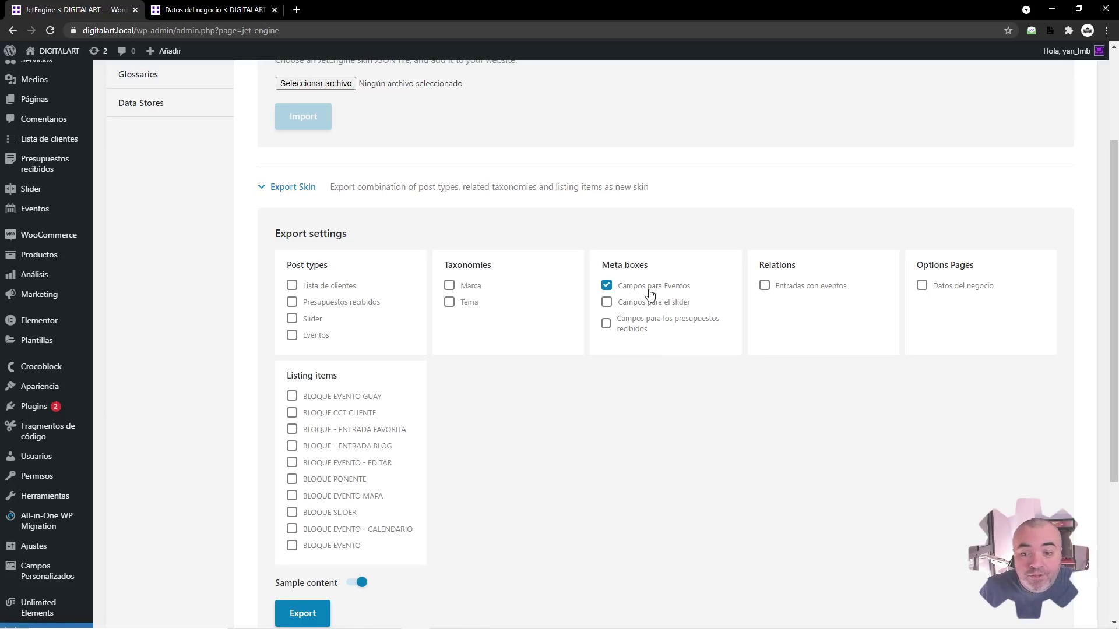
left_click_drag(617, 286, 643, 288)
left_click(665, 352)
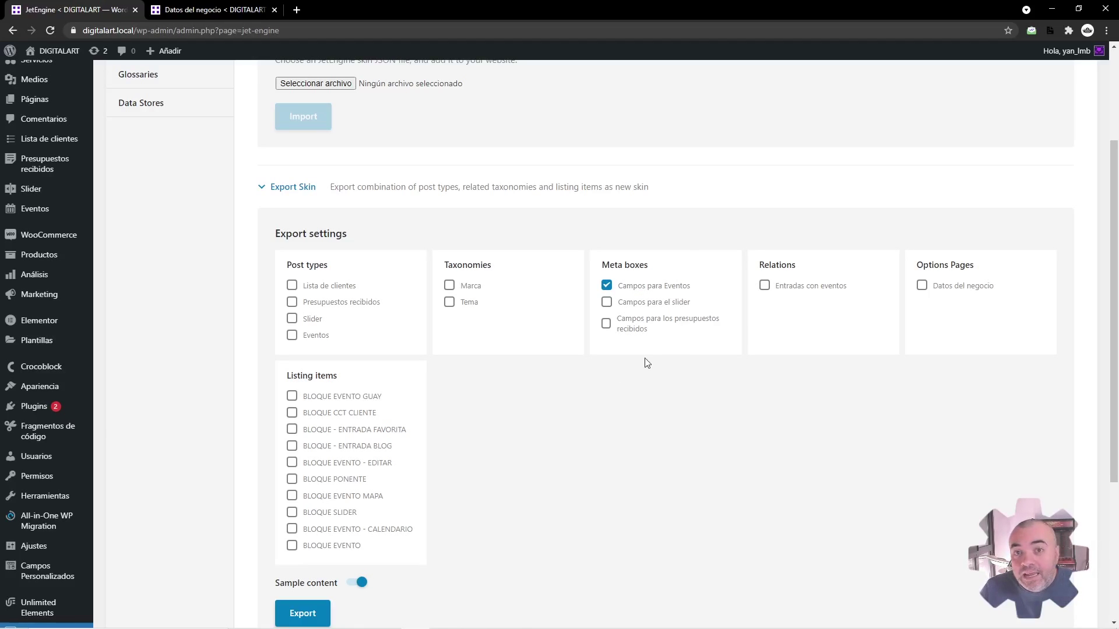
- Open the Campos para Eventos meta box for editing from the JetEngine Meta Boxes list
scroll(644, 357, "up", 3)
scroll(579, 352, "down", 7)
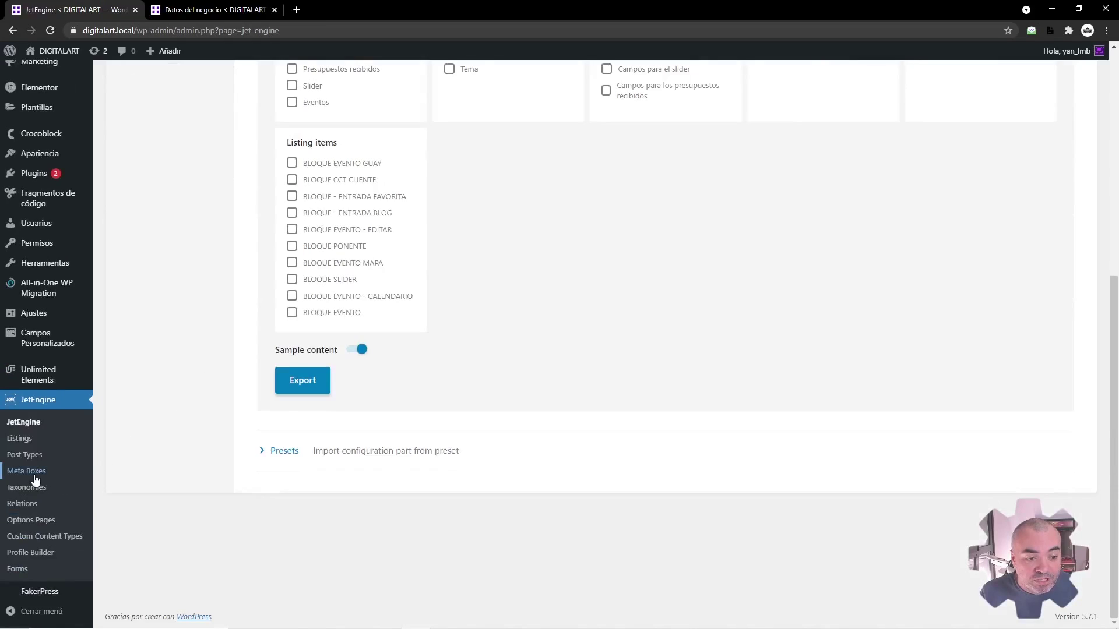
left_click(34, 474)
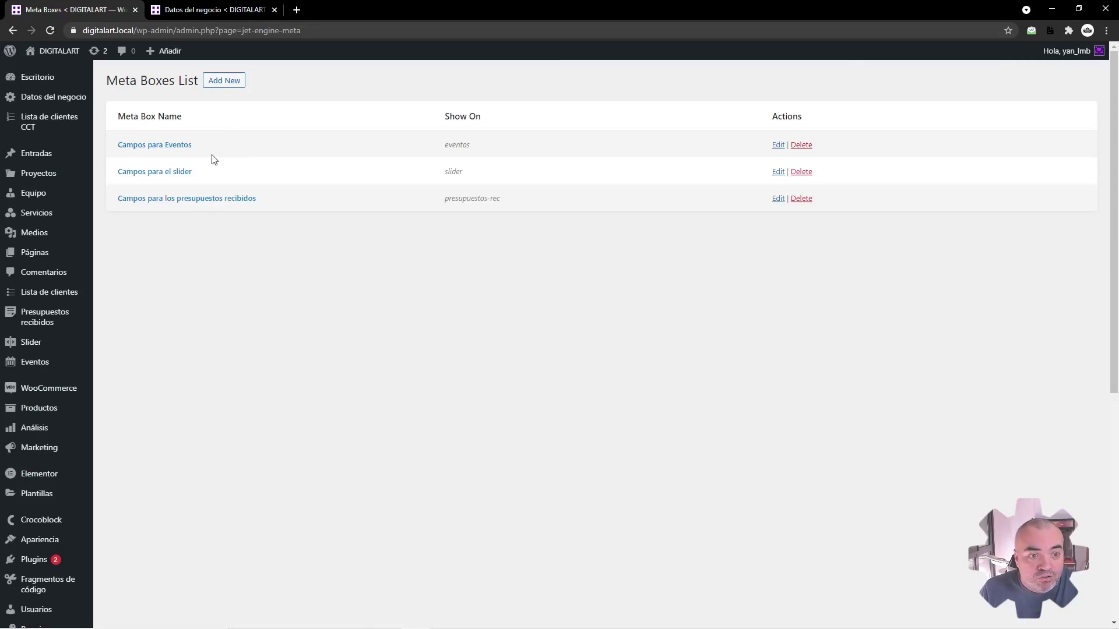
left_click(184, 148)
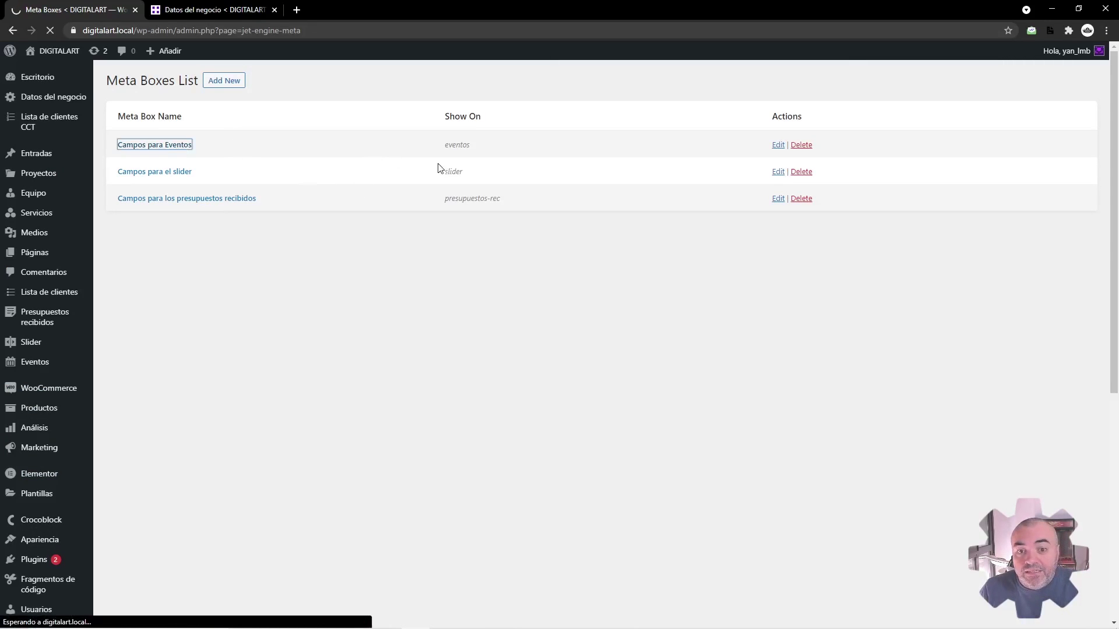
- Check which post types the Campos para Eventos meta box is enabled for in its general settings
double_click(457, 145)
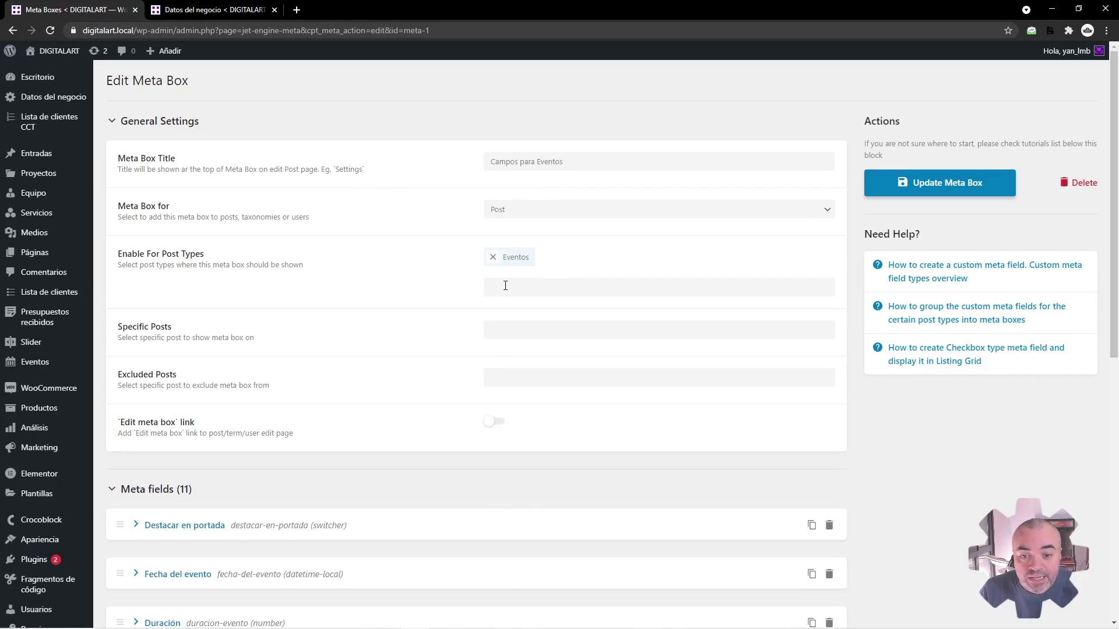
left_click(505, 286)
left_click(516, 312)
left_click(547, 258)
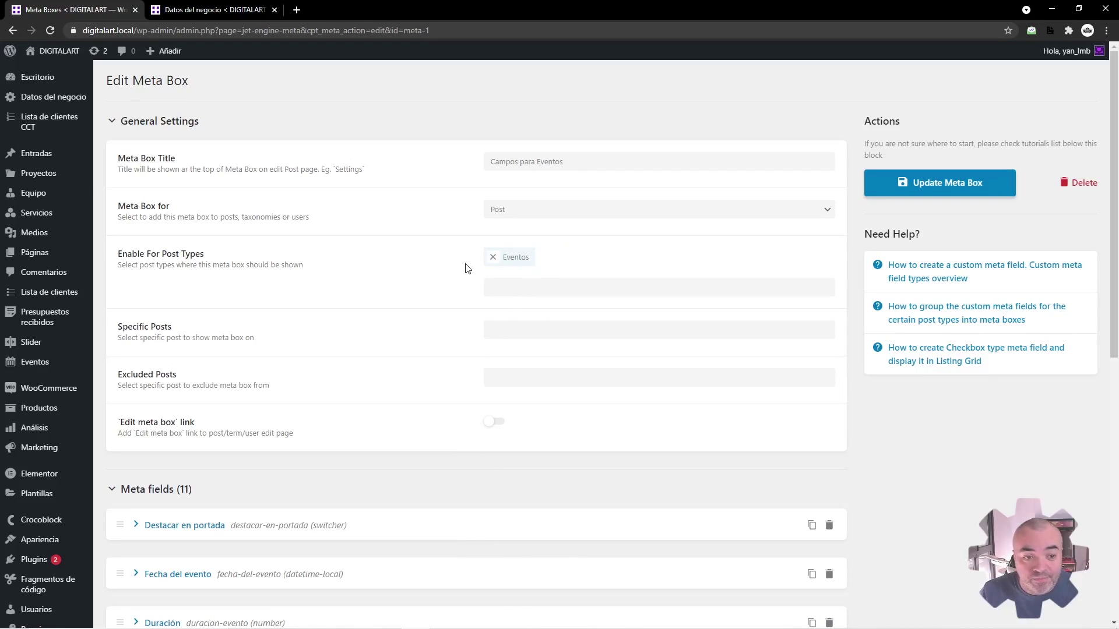
- Leave the meta box editor and return to the Skins Manager section of the JetEngine dashboard
left_click(241, 11)
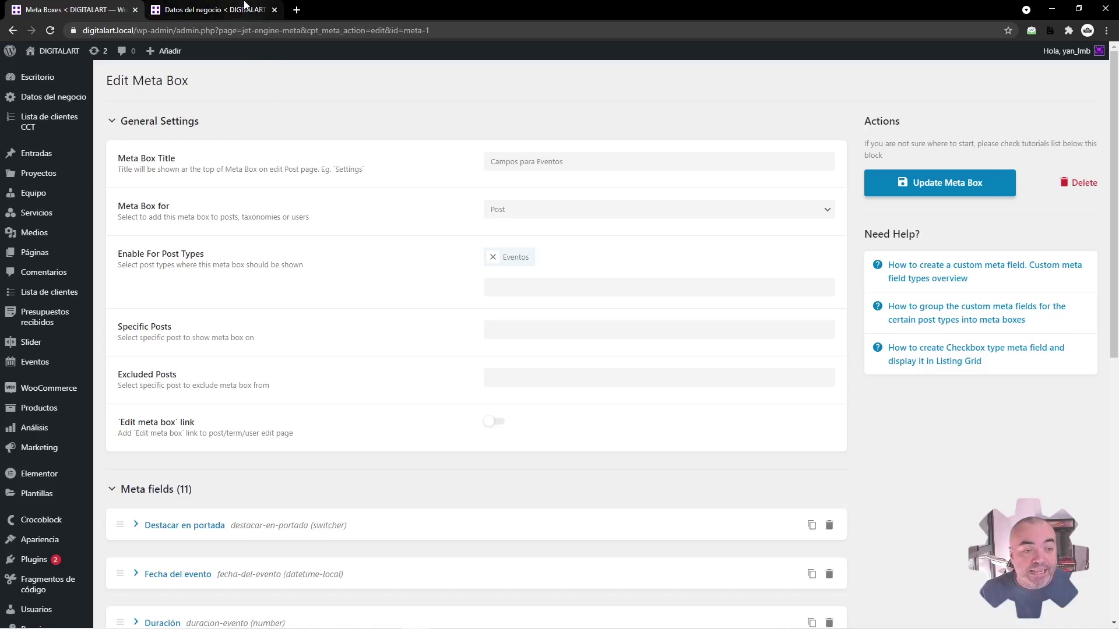
left_click(104, 8)
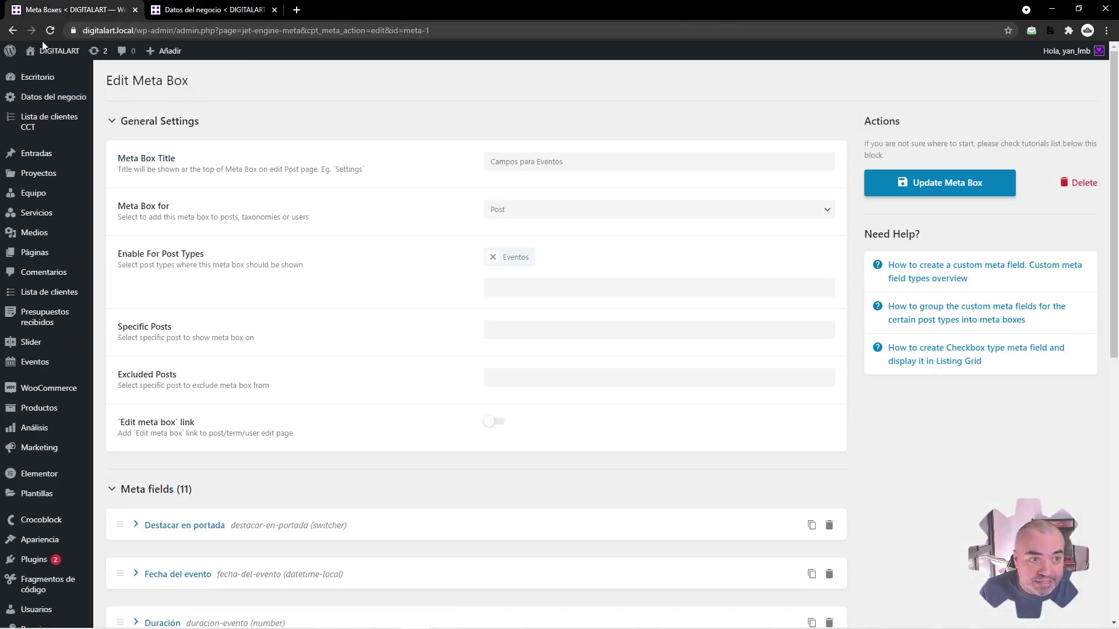
left_click(16, 31)
scroll(110, 428, "down", 5)
left_click(23, 460)
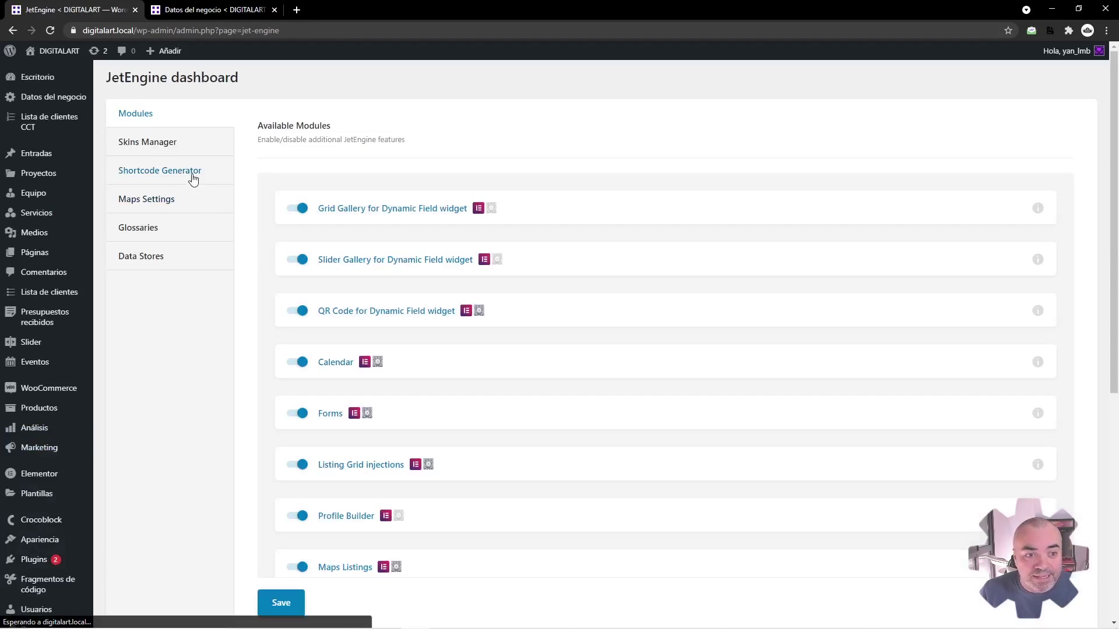
left_click(153, 142)
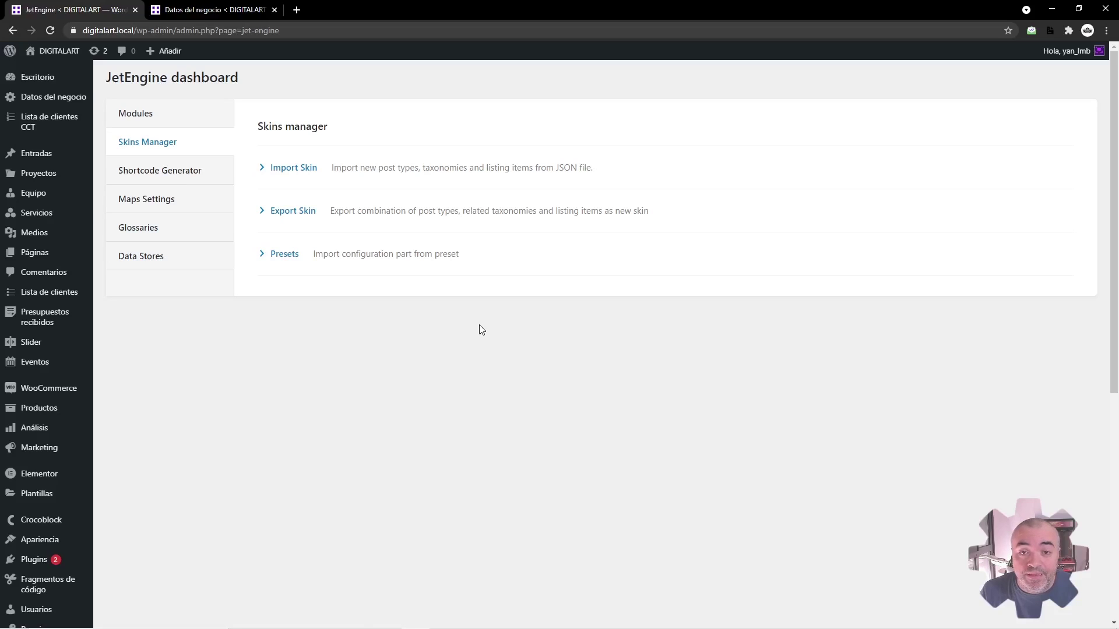